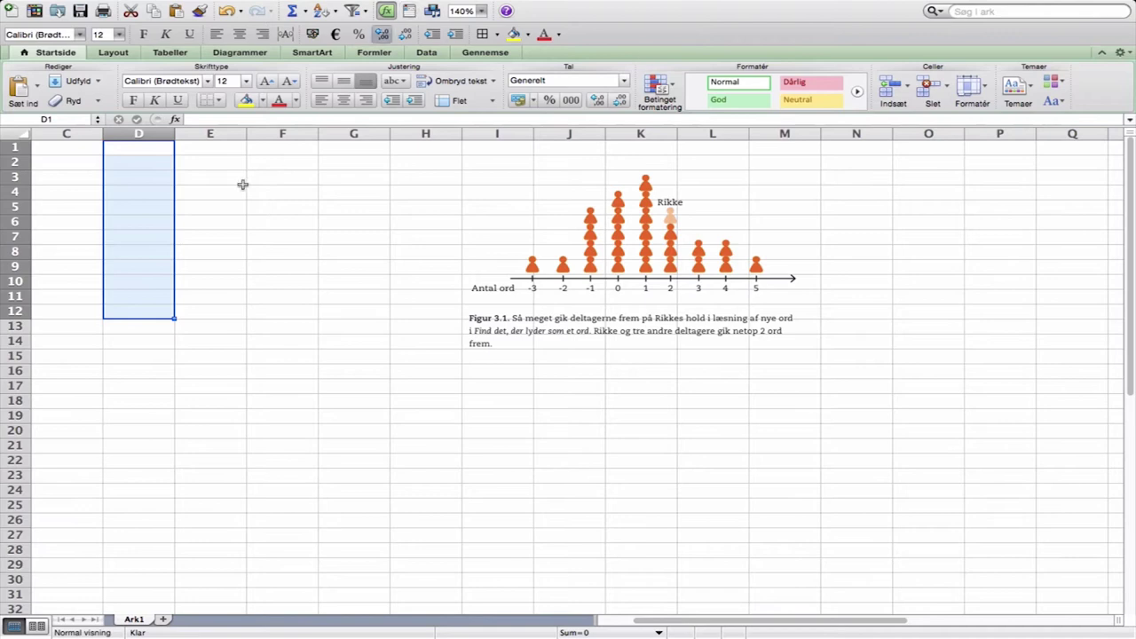
Head column D with 'Fremgang' and enter -3 and -2 below it
{"action": "left_click", "coordinate": [152, 149]}
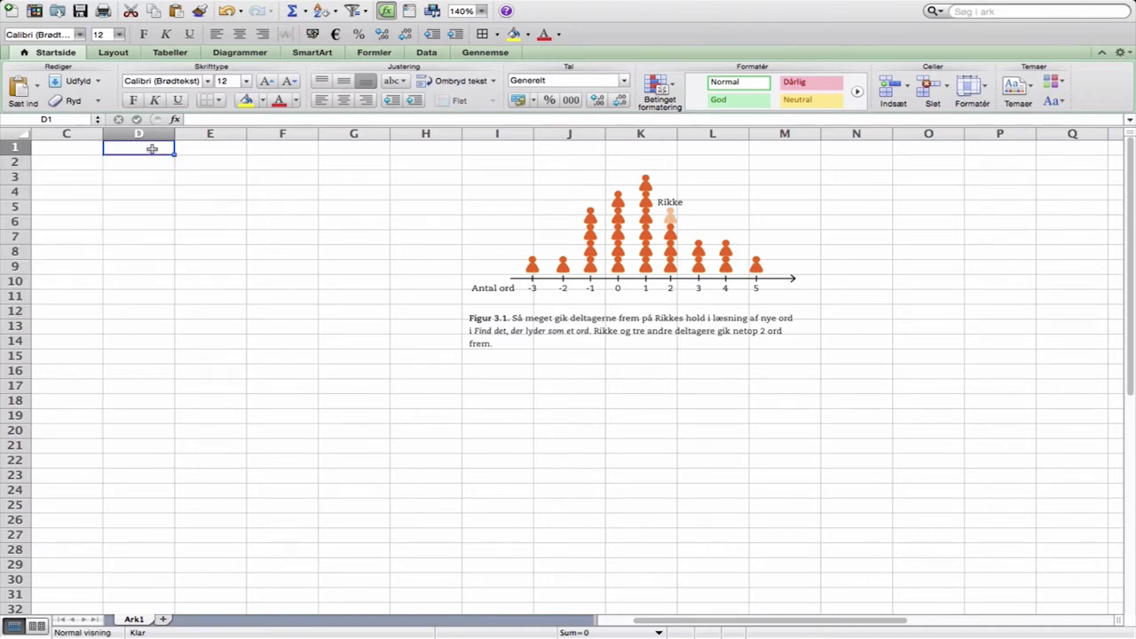
{"action": "type", "text": "Fremgang"}
{"action": "key", "text": "Return"}
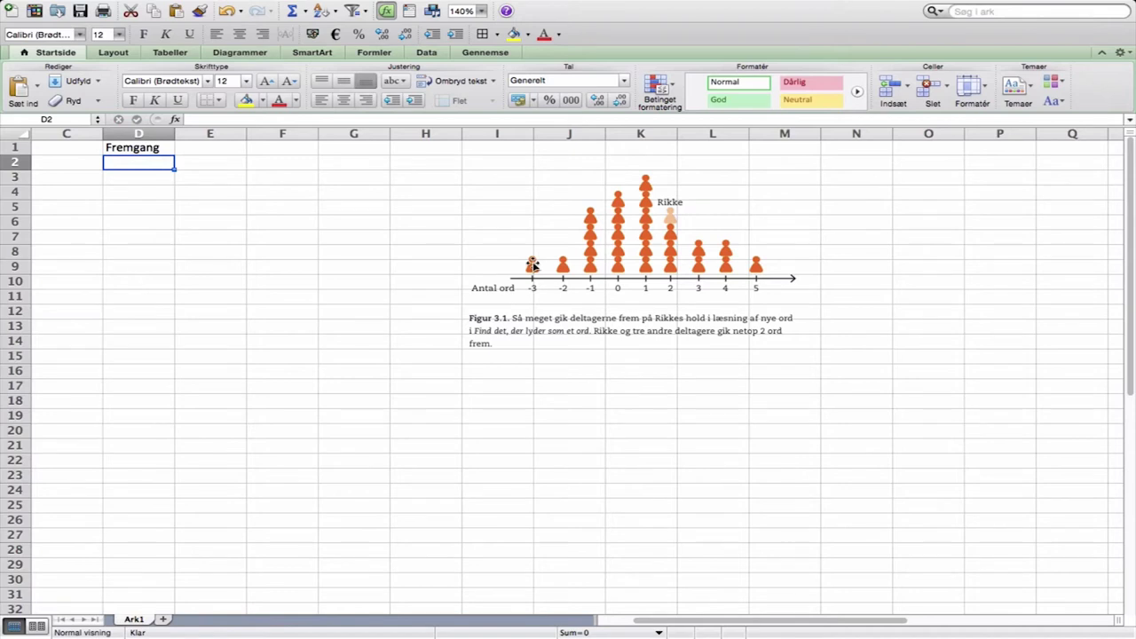
{"action": "type", "text": "-3"}
{"action": "key", "text": "Return"}
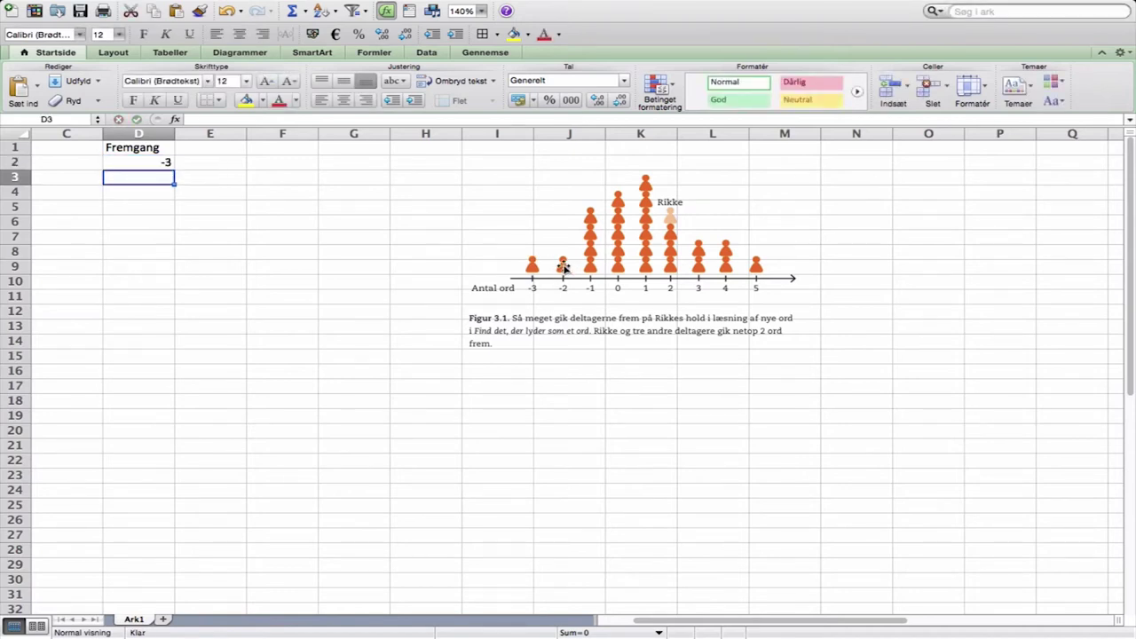
{"action": "type", "text": "-2"}
{"action": "key", "text": "Return"}
Continue the progress values with four -1 entries followed by the zeros
{"action": "type", "text": "-1"}
{"action": "key", "text": "Return"}
{"action": "type", "text": "-1"}
{"action": "key", "text": "Return"}
{"action": "type", "text": "-1"}
{"action": "key", "text": "Return"}
{"action": "type", "text": "-1"}
{"action": "key", "text": "Return"}
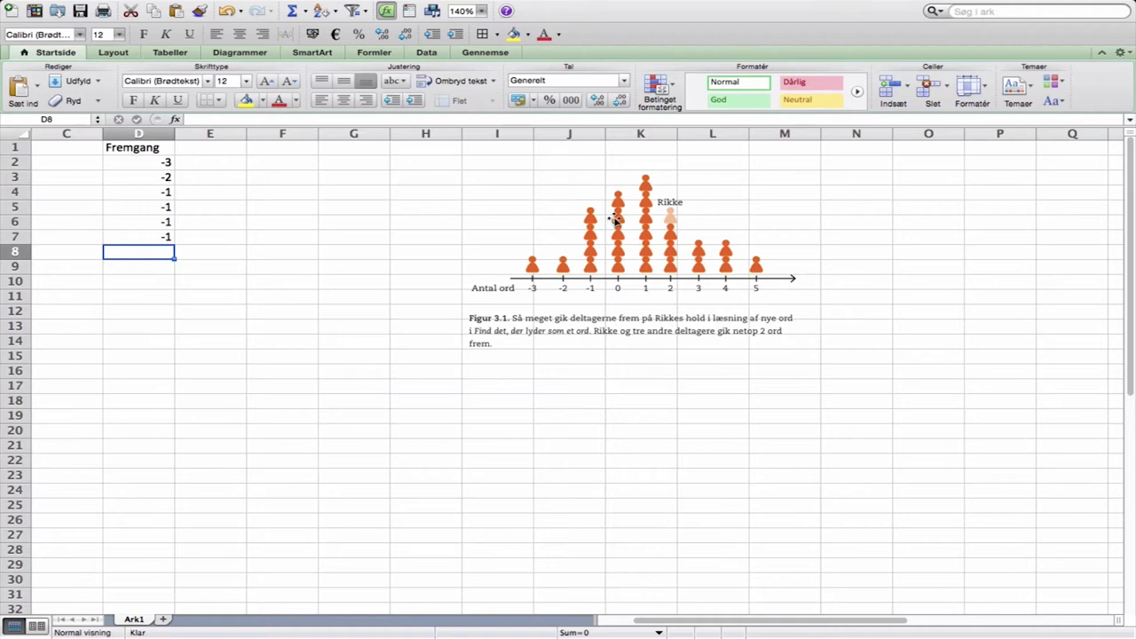
{"action": "type", "text": "0 0 0 0 0"}
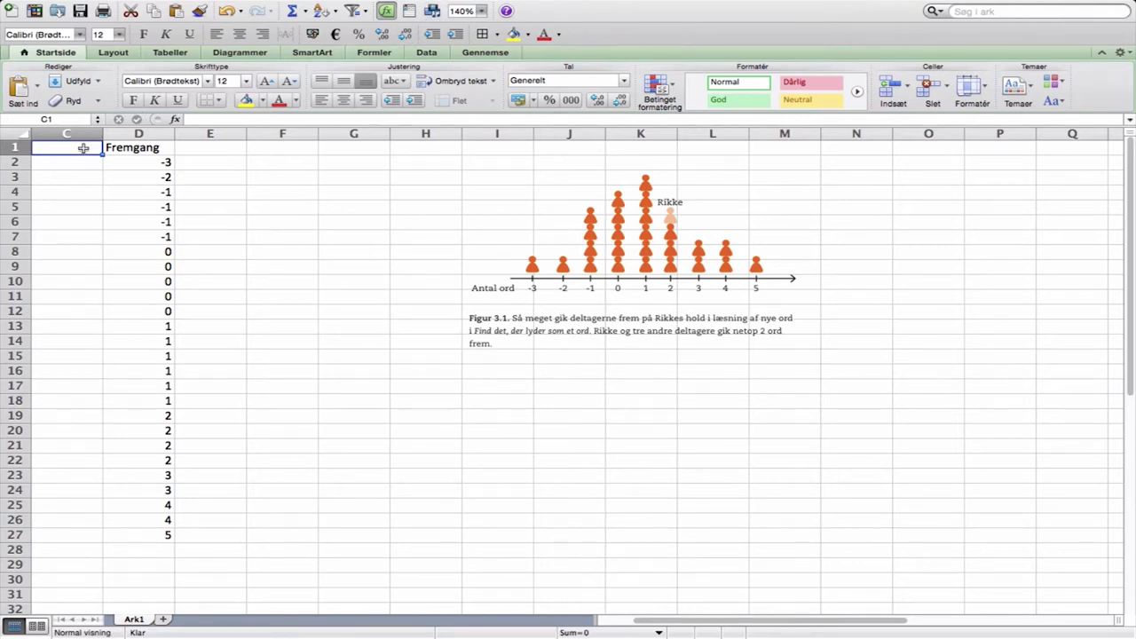
Put a 'Start' header in C1 and fill 0 down C2:C27
{"action": "type", "text": "Start"}
{"action": "key", "text": "Return"}
{"action": "type", "text": "0"}
{"action": "key", "text": "Return"}
{"action": "type", "text": "0"}
{"action": "key", "text": "Return"}
{"action": "type", "text": "0"}
{"action": "key", "text": "Return"}
{"action": "mouse_move", "coordinate": [83, 158]}
{"action": "left_mouse_down"}
{"action": "mouse_move", "coordinate": [101, 250]}
{"action": "mouse_move", "coordinate": [96, 541]}
{"action": "left_mouse_up"}
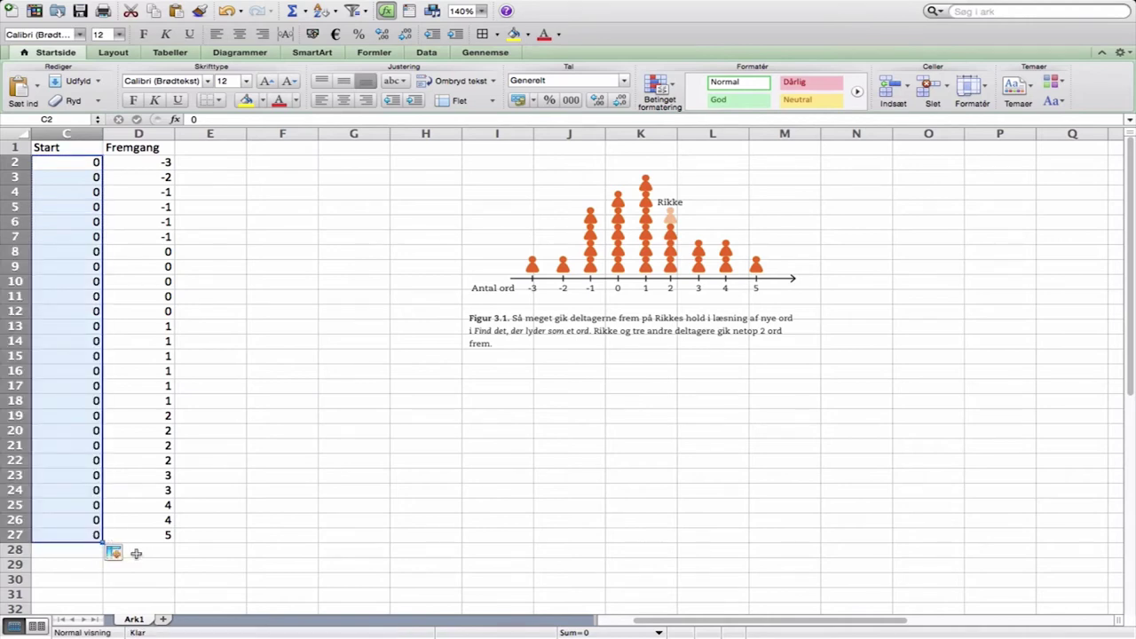
{"action": "left_click", "coordinate": [136, 553]}
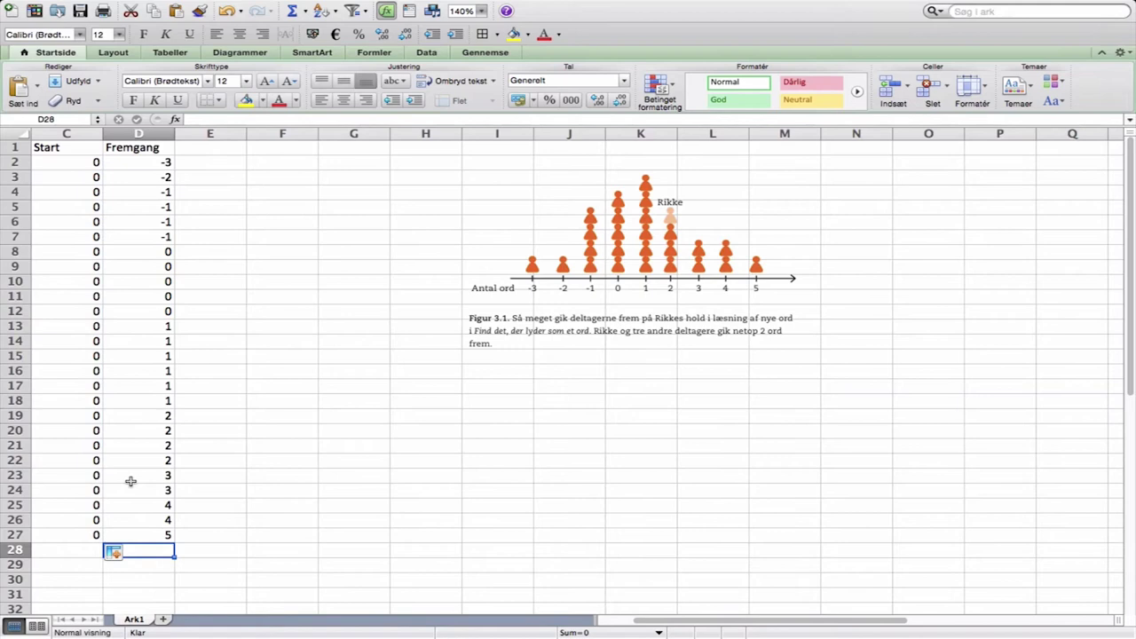
Enter =T.TEST( in D28 with ranges C2:C27 and D2:D27 and 2 tails
{"action": "type", "text": "=t.test"}
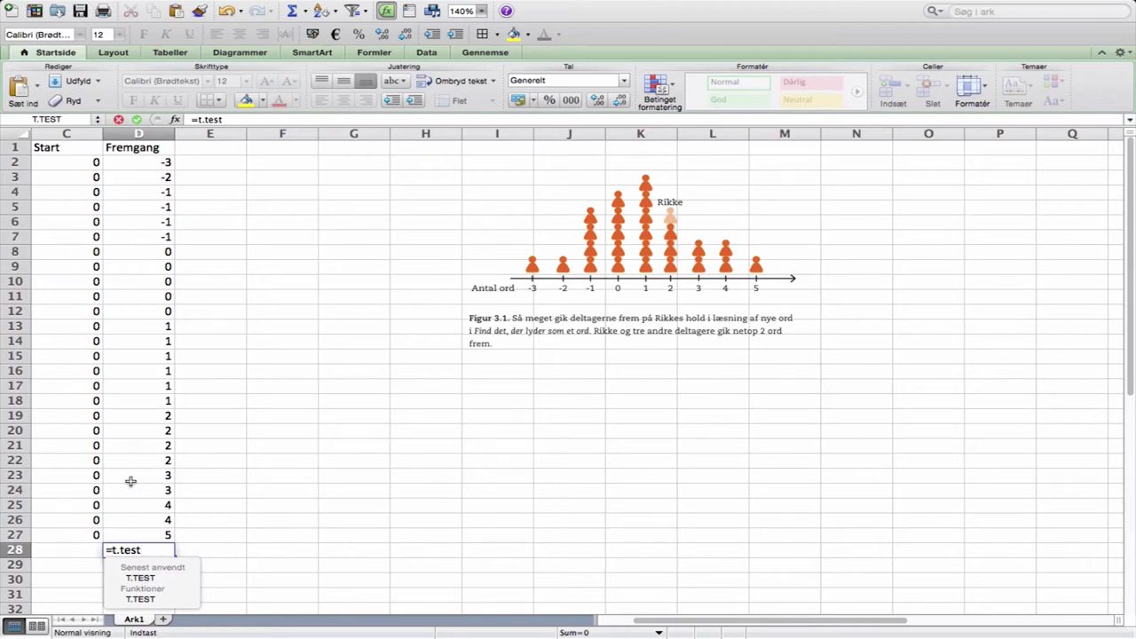
{"action": "type", "text": "("}
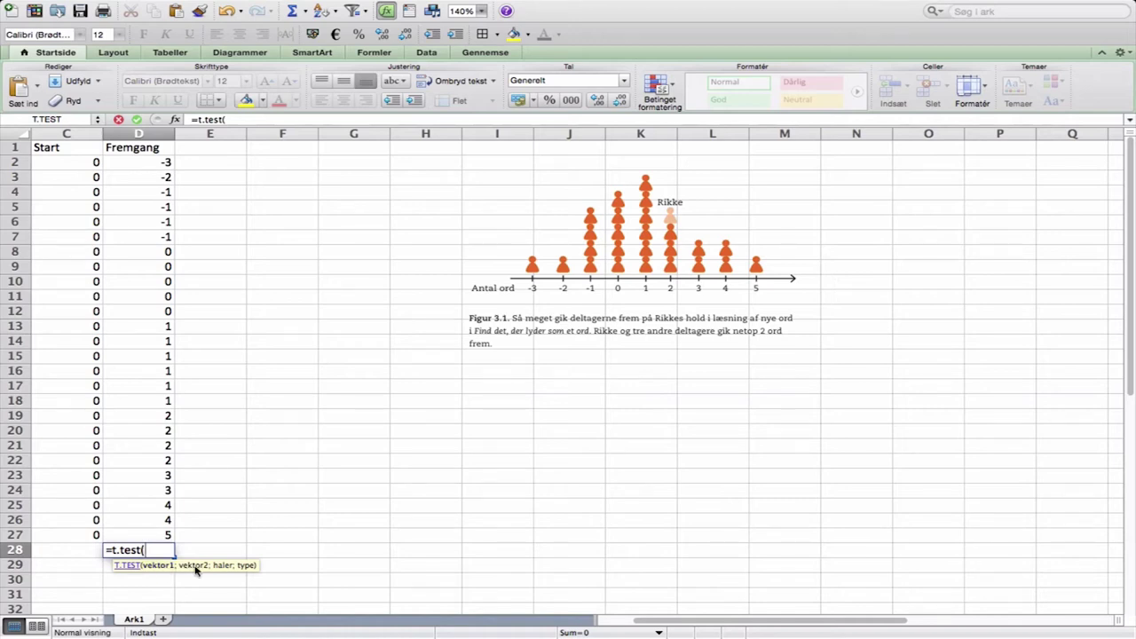
{"action": "left_click", "coordinate": [40, 282]}
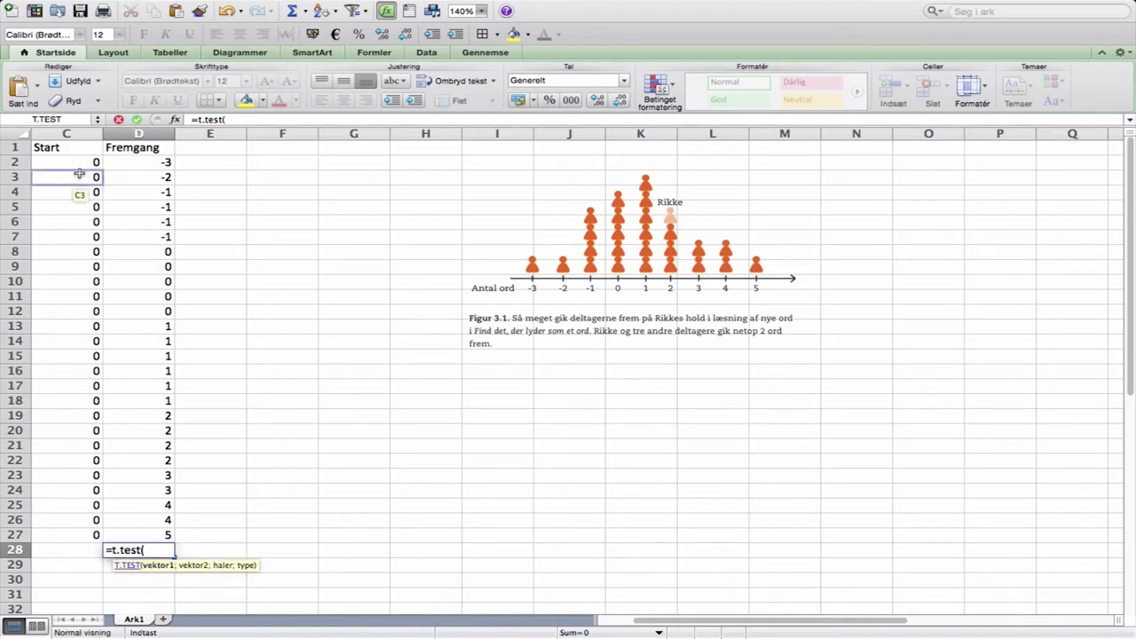
{"action": "mouse_move", "coordinate": [89, 163]}
{"action": "left_mouse_down"}
{"action": "mouse_move", "coordinate": [76, 293]}
{"action": "mouse_move", "coordinate": [77, 538]}
{"action": "left_mouse_up"}
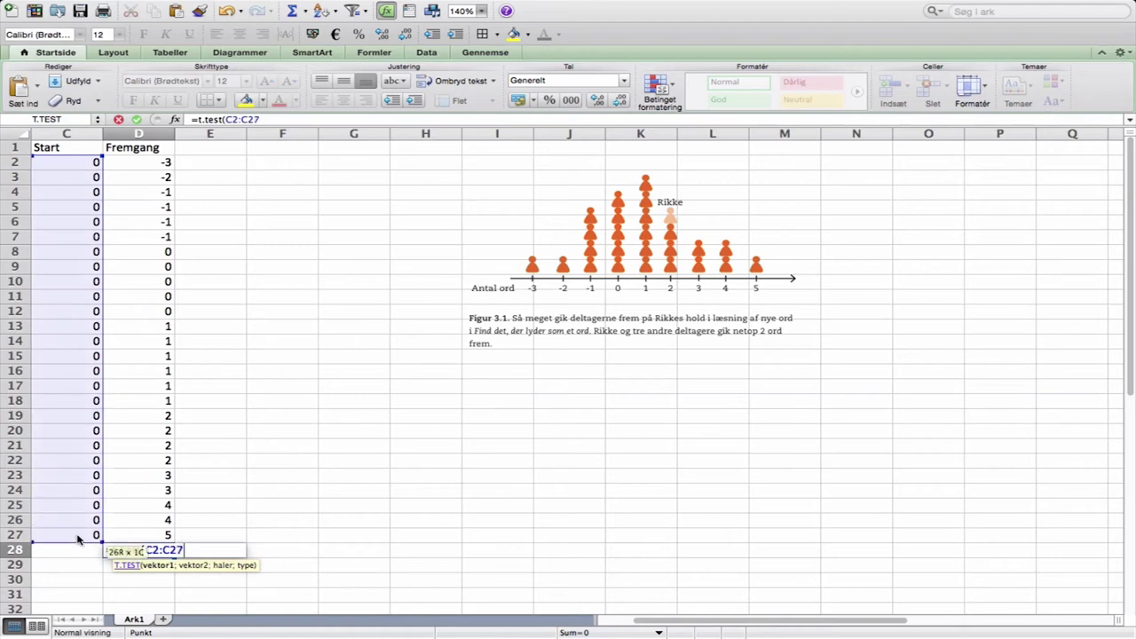
{"action": "type", "text": ";"}
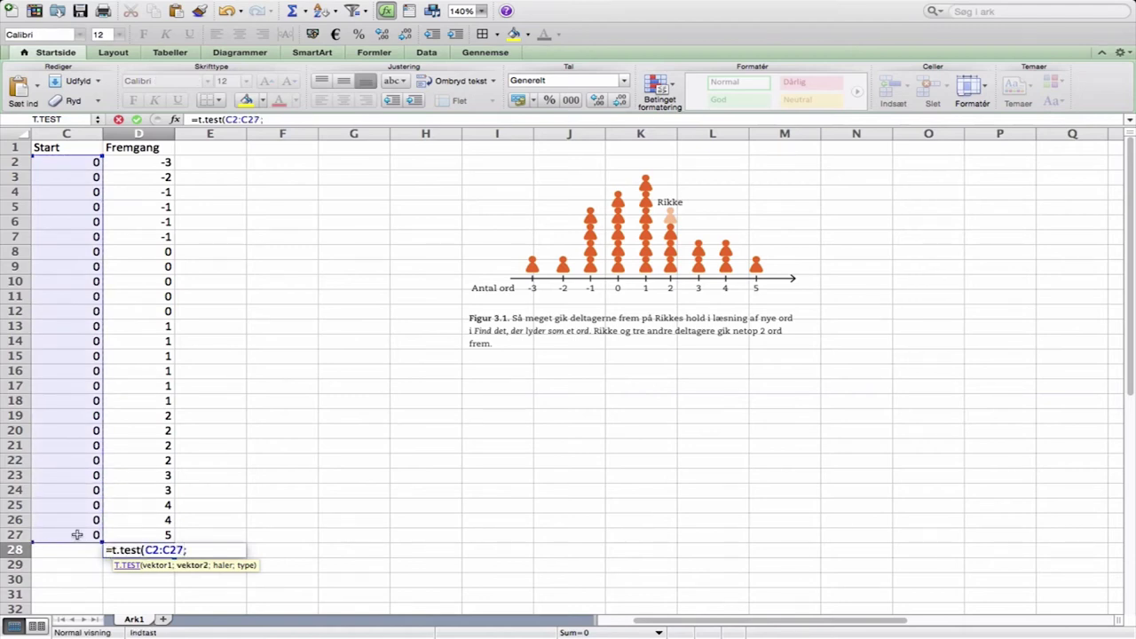
{"action": "left_click_drag", "start_coordinate": [144, 162], "coordinate": [148, 535]}
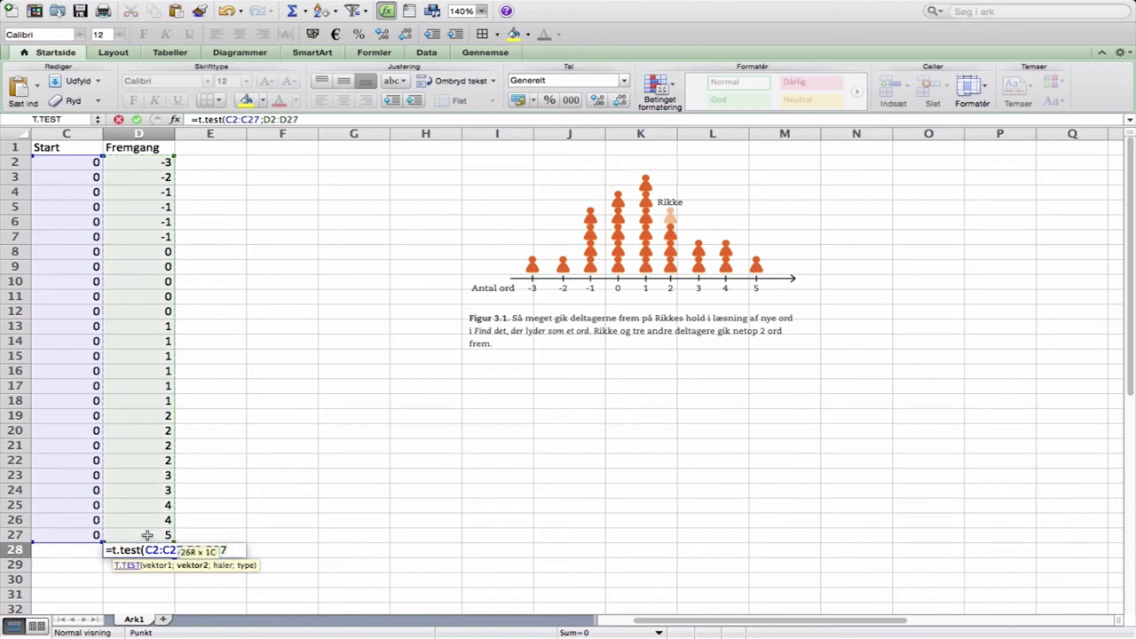
{"action": "type", "text": ";"}
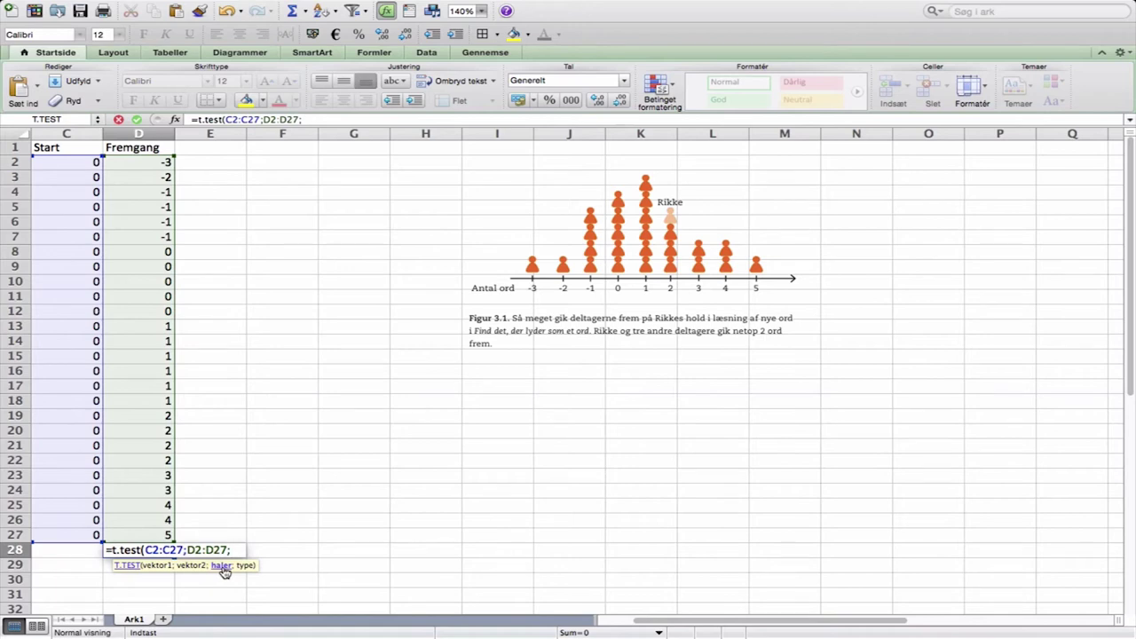
{"action": "type", "text": "2;"}
Check the T.TEST help on its arguments, then set test type 1 for a paired test
{"action": "left_click", "coordinate": [125, 567]}
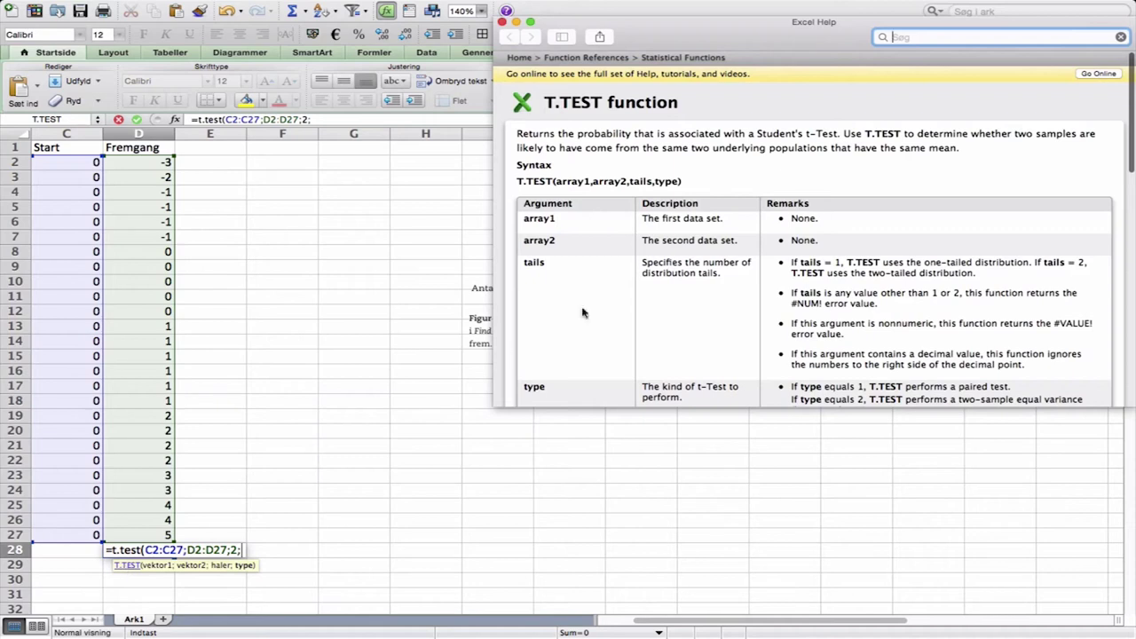
{"action": "scroll", "coordinate": [645, 255], "scroll_direction": "down", "scroll_amount": 5}
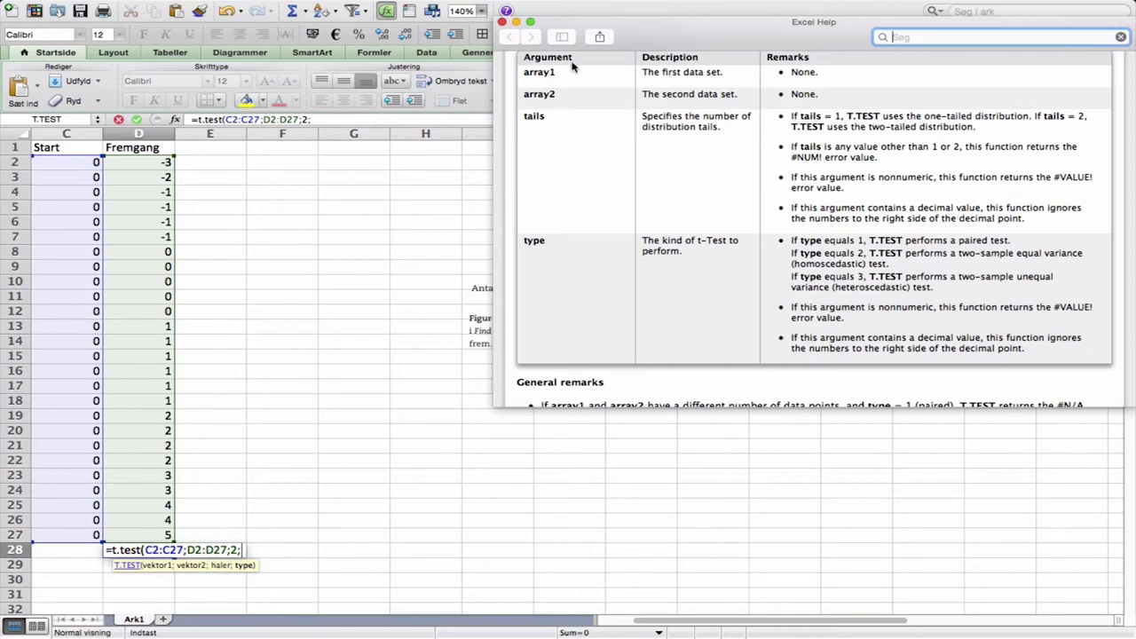
{"action": "left_click", "coordinate": [502, 21]}
{"action": "type", "text": "1"}
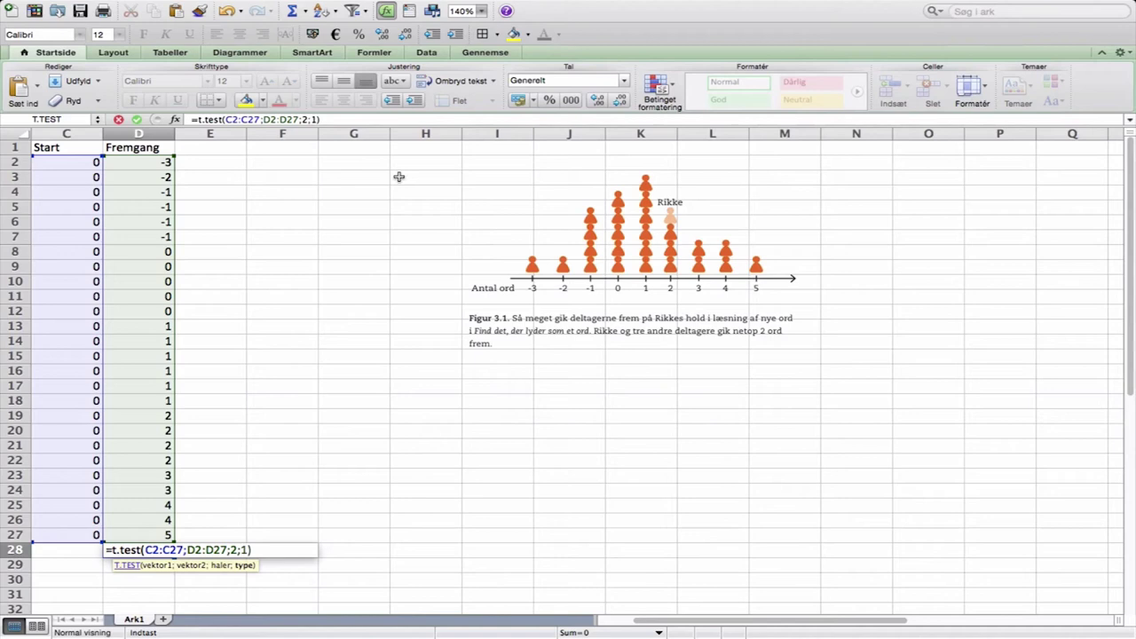
Confirm the T.TEST formula in D28, returning p-value 0,0213611, and switch to Safari
{"action": "key", "text": "Return"}
{"action": "key", "text": "Up"}
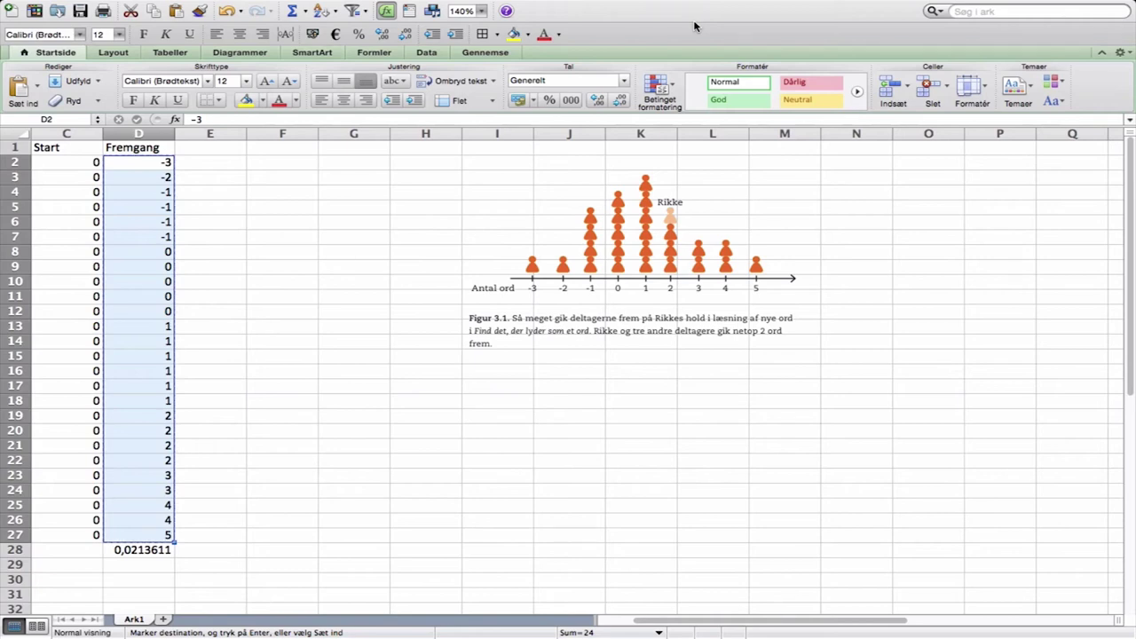
{"action": "key", "text": "super+Tab"}
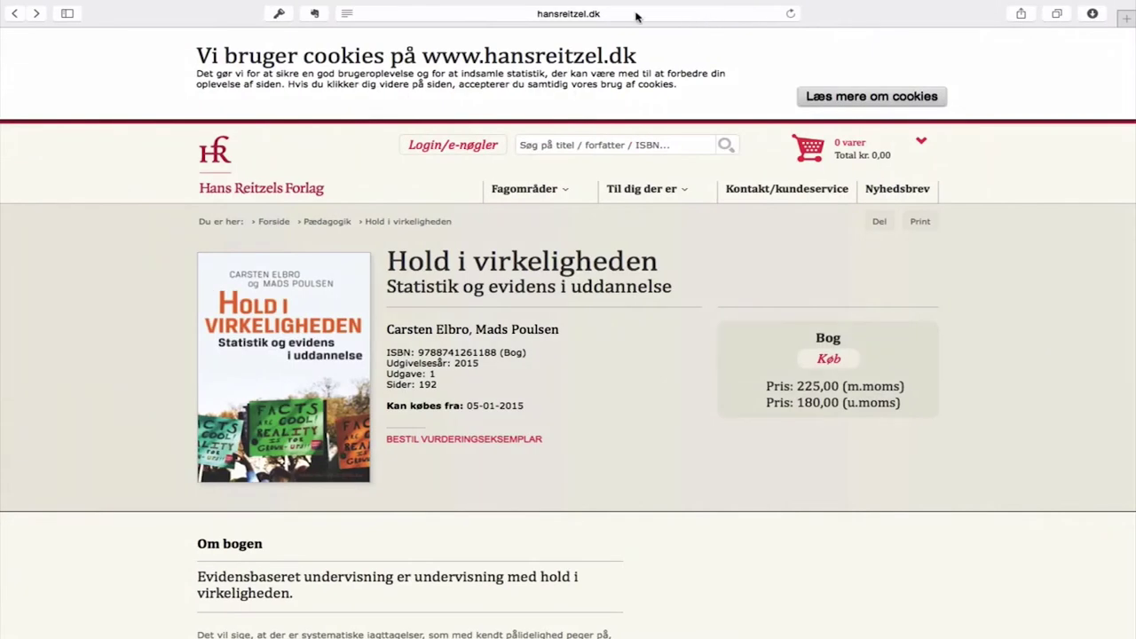
Load vassarstats.net and go to t-Tests & Procedures > Single Sample t-Test
{"action": "left_click", "coordinate": [635, 13]}
{"action": "type", "text": "vass"}
{"action": "key", "text": "Return"}
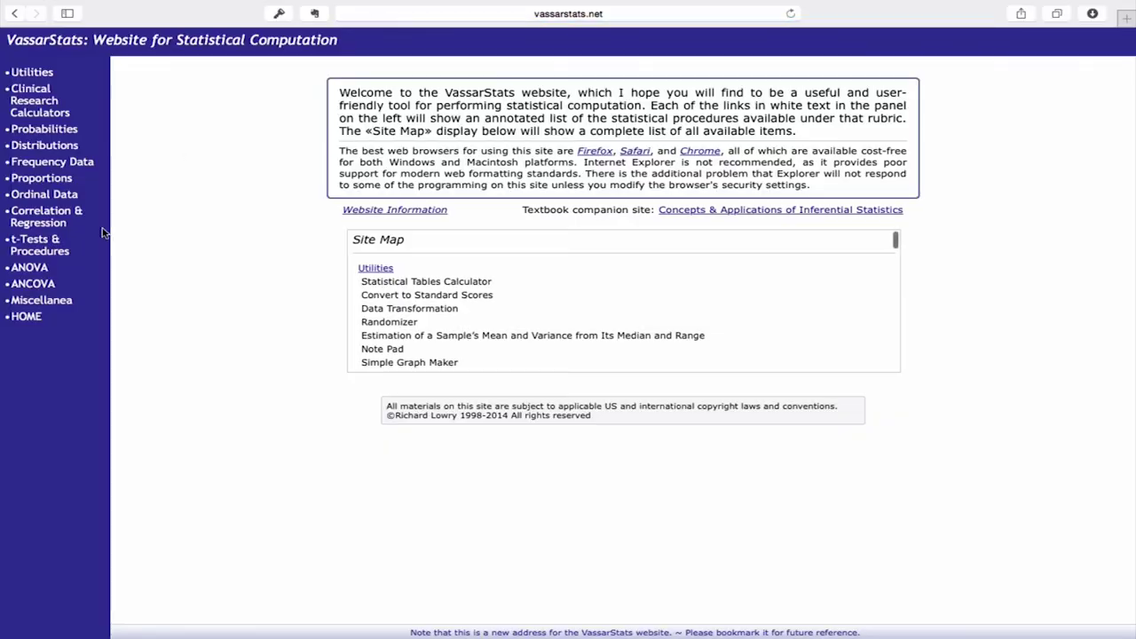
{"action": "left_click", "coordinate": [42, 248]}
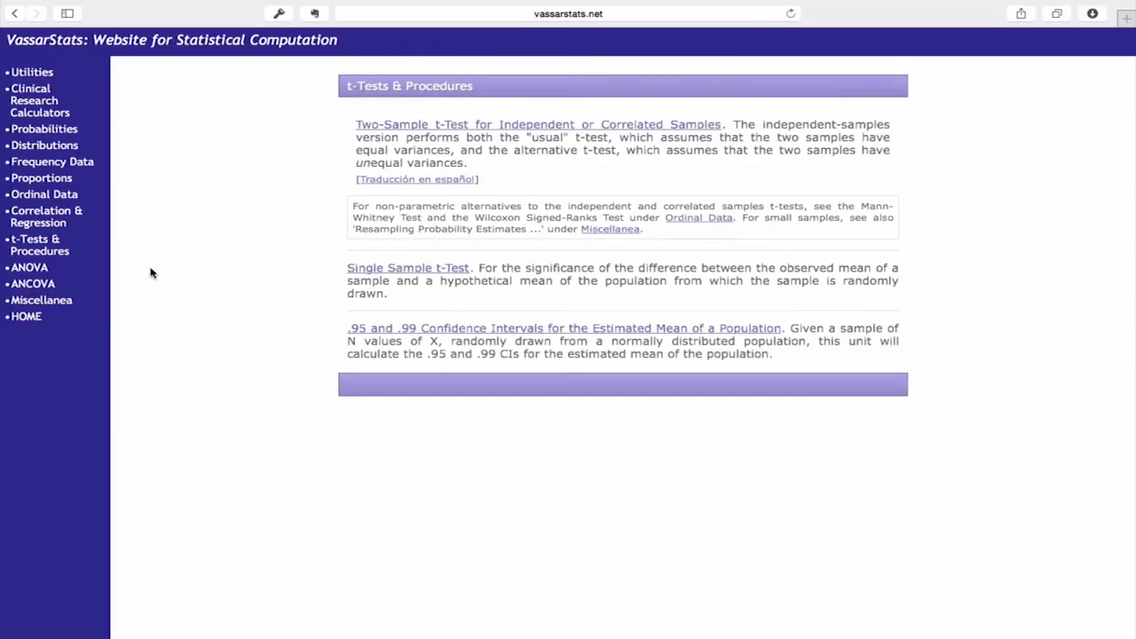
{"action": "left_click", "coordinate": [353, 275]}
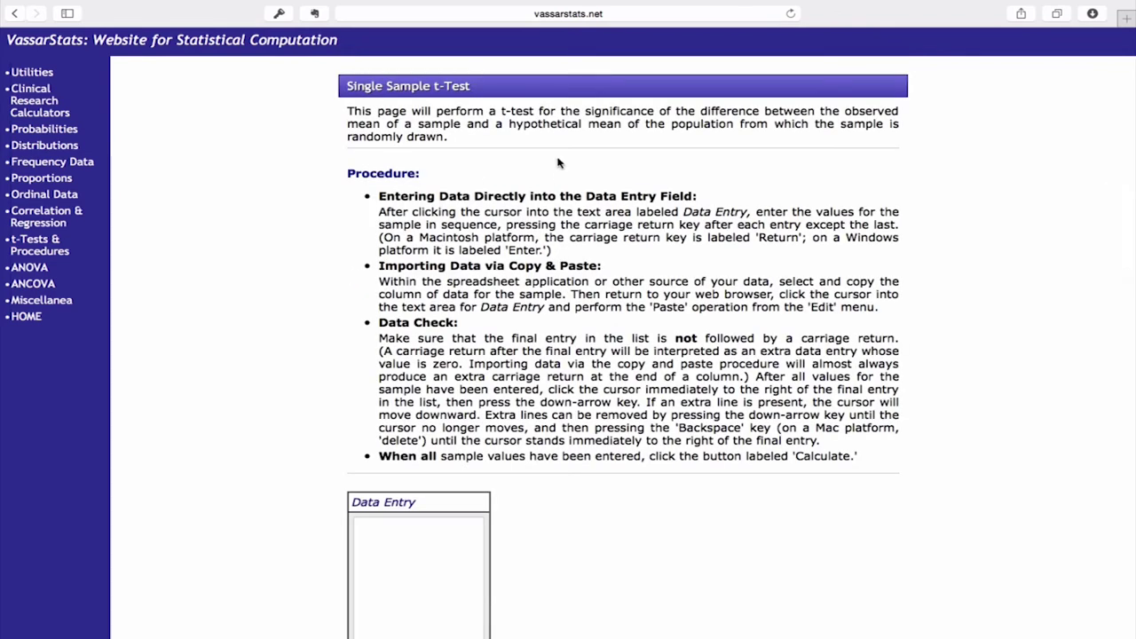
{"action": "scroll", "coordinate": [635, 286], "scroll_direction": "down", "scroll_amount": 3}
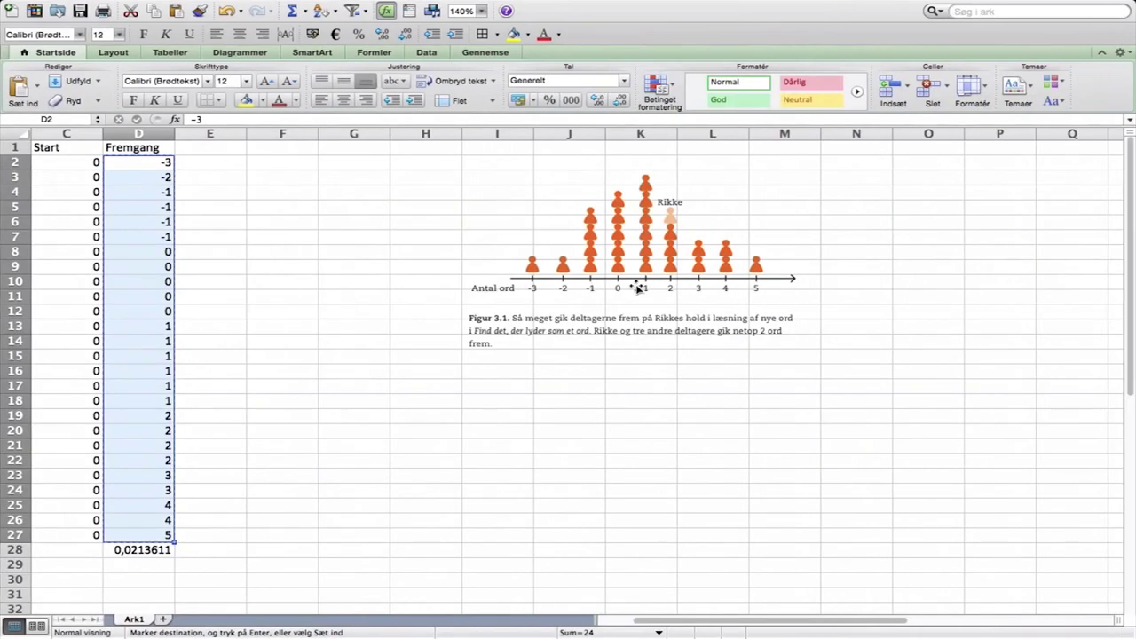
Copy the Fremgang values D2:D27 in Excel
{"action": "left_click", "coordinate": [359, 266]}
{"action": "left_click_drag", "start_coordinate": [151, 161], "coordinate": [156, 535]}
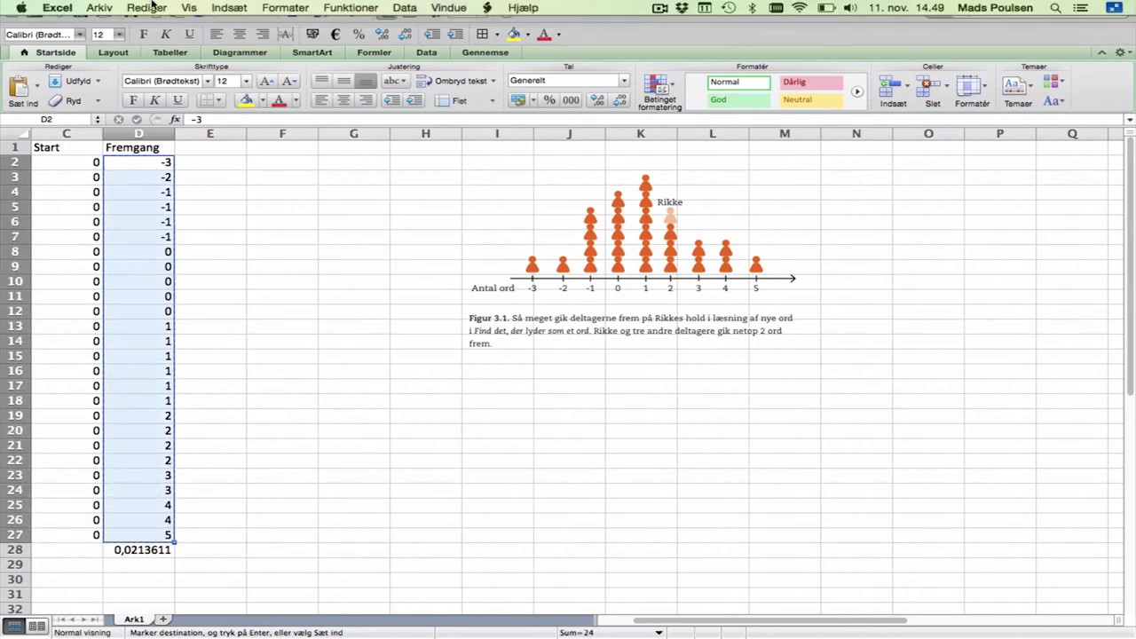
{"action": "left_click", "coordinate": [149, 6]}
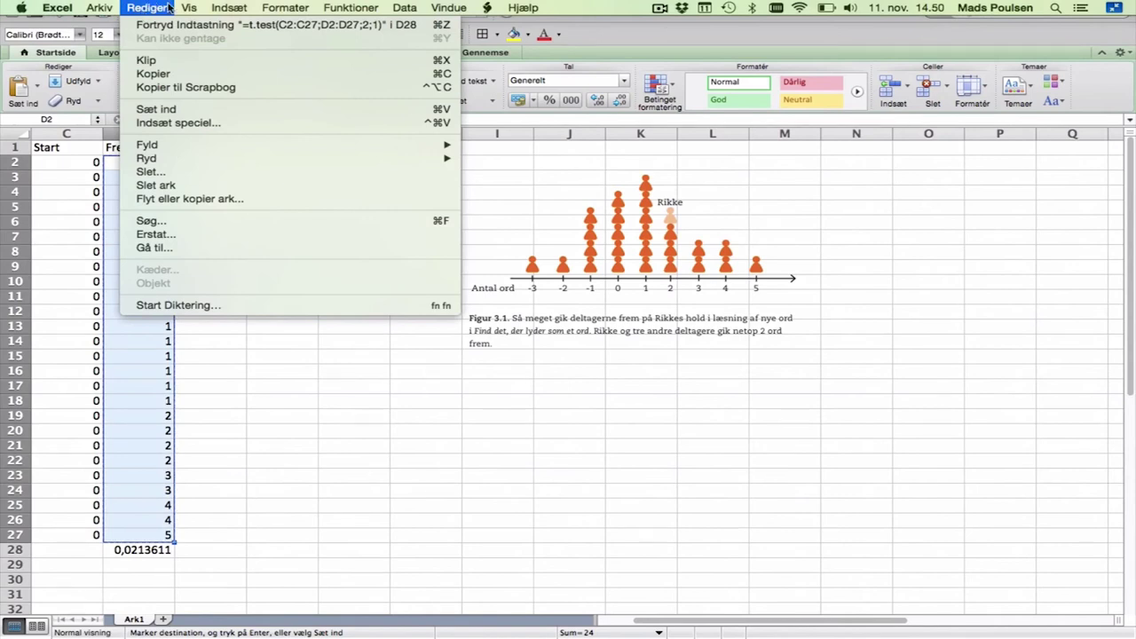
{"action": "left_click", "coordinate": [168, 75]}
Paste the copied values into VassarStats' Data Entry box
{"action": "key", "text": "super+Tab"}
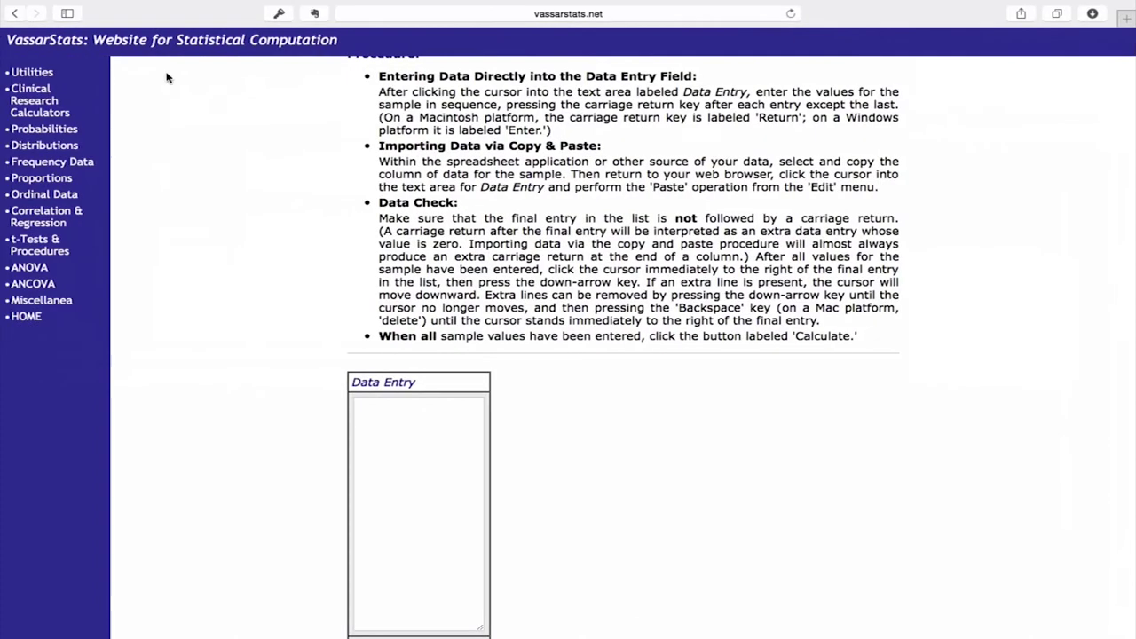
{"action": "left_click", "coordinate": [375, 424]}
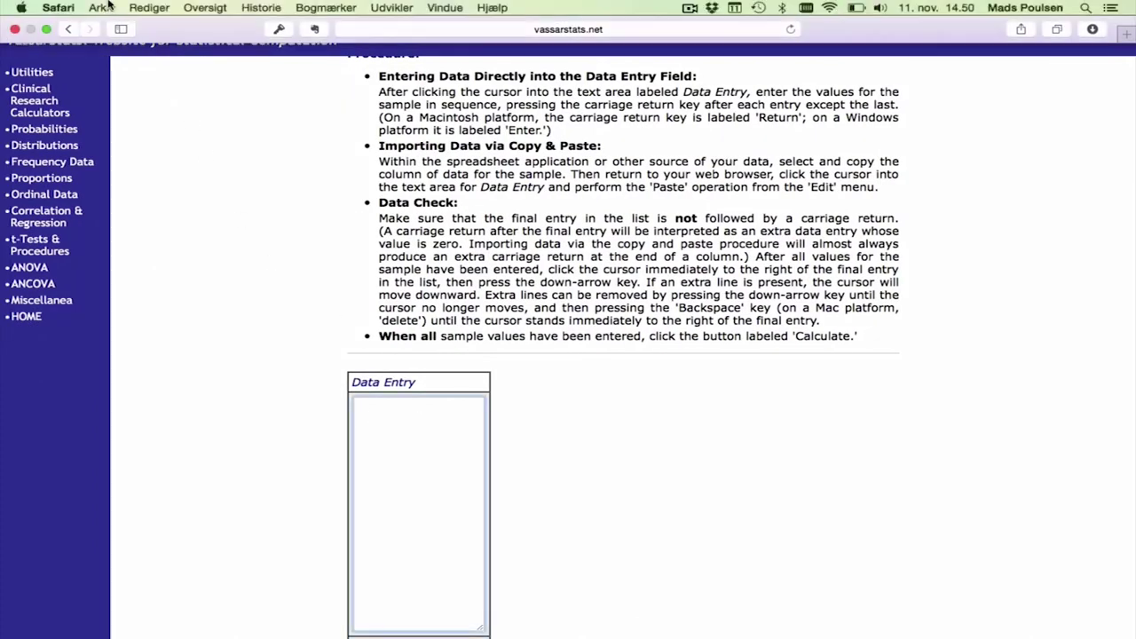
{"action": "left_click", "coordinate": [137, 5]}
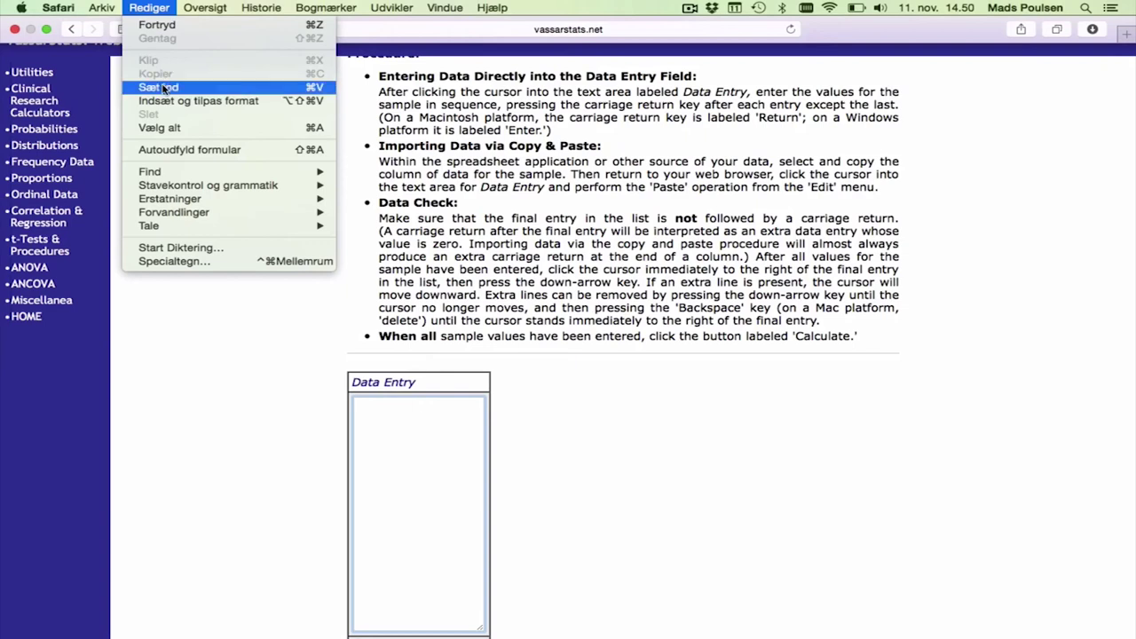
{"action": "left_click", "coordinate": [158, 87]}
{"action": "scroll", "coordinate": [578, 609], "scroll_direction": "down", "scroll_amount": 3}
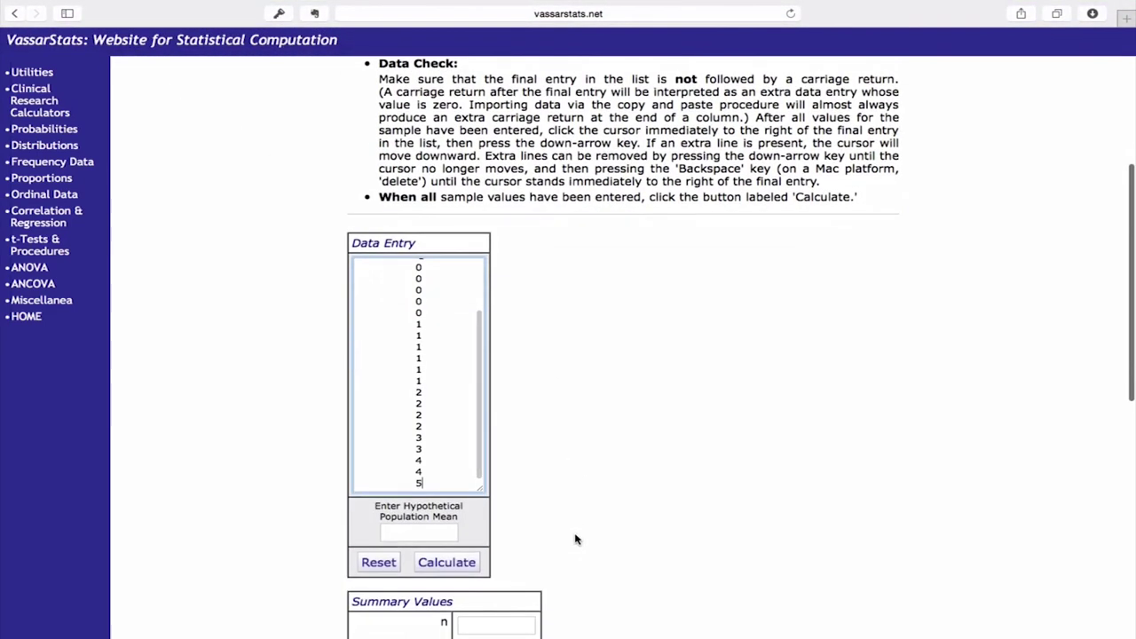
Delete the blank lines after the final 5 in the Data Entry list
{"action": "key", "text": "Down"}
{"action": "key", "text": "Down"}
{"action": "key", "text": "Down"}
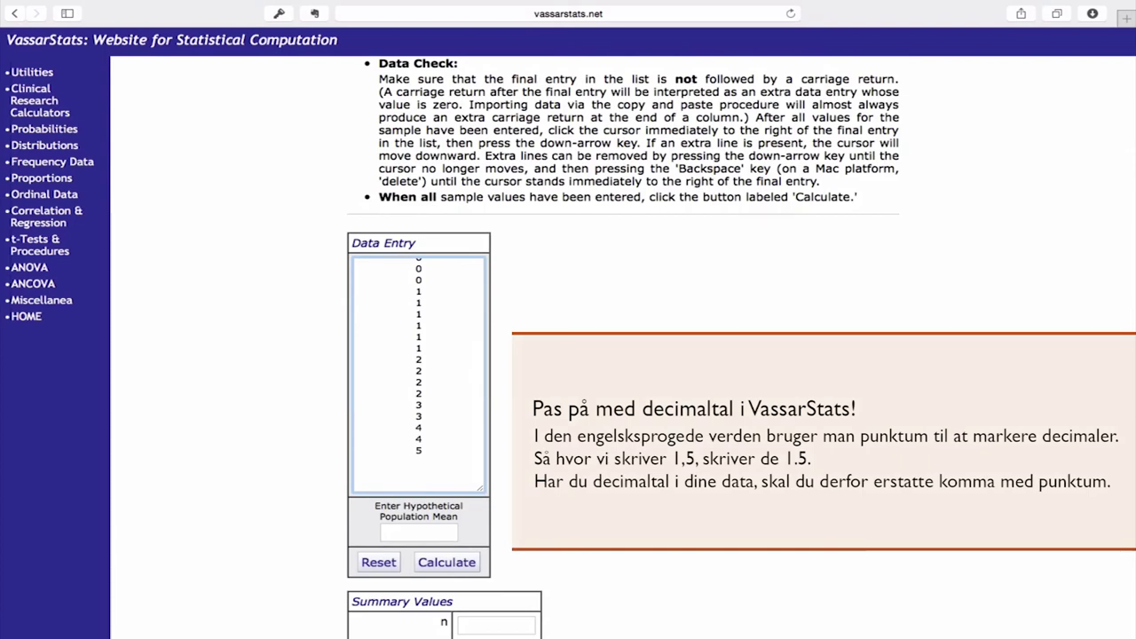
{"action": "key", "text": "BackSpace"}
{"action": "key", "text": "BackSpace"}
{"action": "key", "text": "BackSpace"}
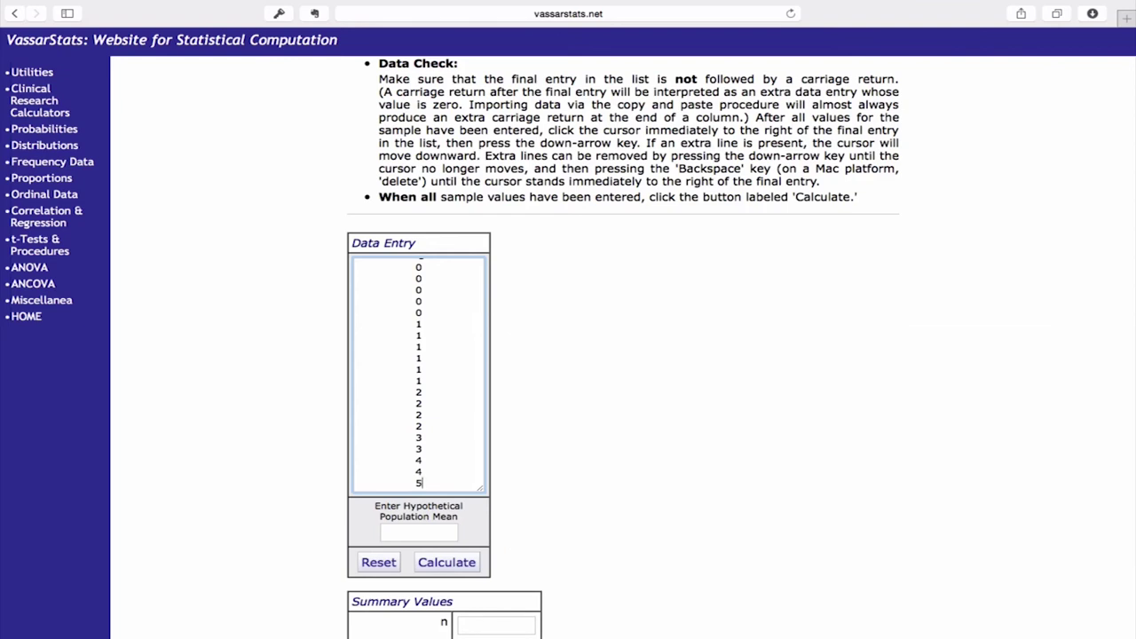
{"action": "scroll", "coordinate": [551, 522], "scroll_direction": "down", "scroll_amount": 1}
{"action": "scroll", "coordinate": [551, 522], "scroll_direction": "down", "scroll_amount": 3}
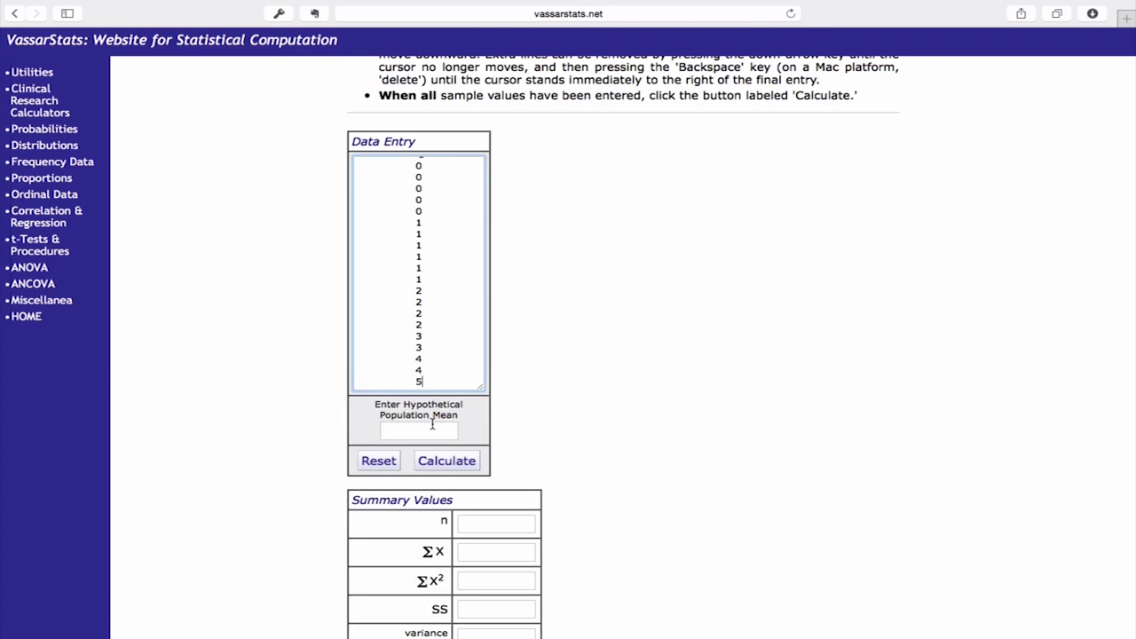
Calculate with hypothetical mean 0, giving t = 2.4557, df 25, two-tailed P = 0.021358
{"action": "left_click", "coordinate": [431, 430]}
{"action": "type", "text": "0"}
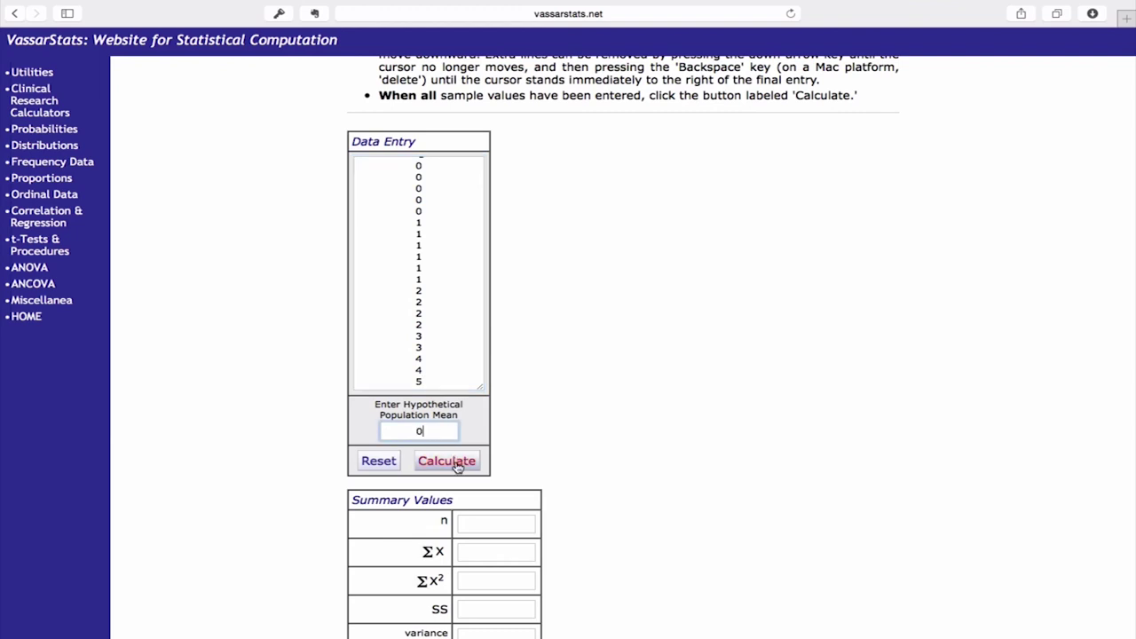
{"action": "left_click", "coordinate": [447, 460]}
{"action": "scroll", "coordinate": [635, 532], "scroll_direction": "down", "scroll_amount": 3}
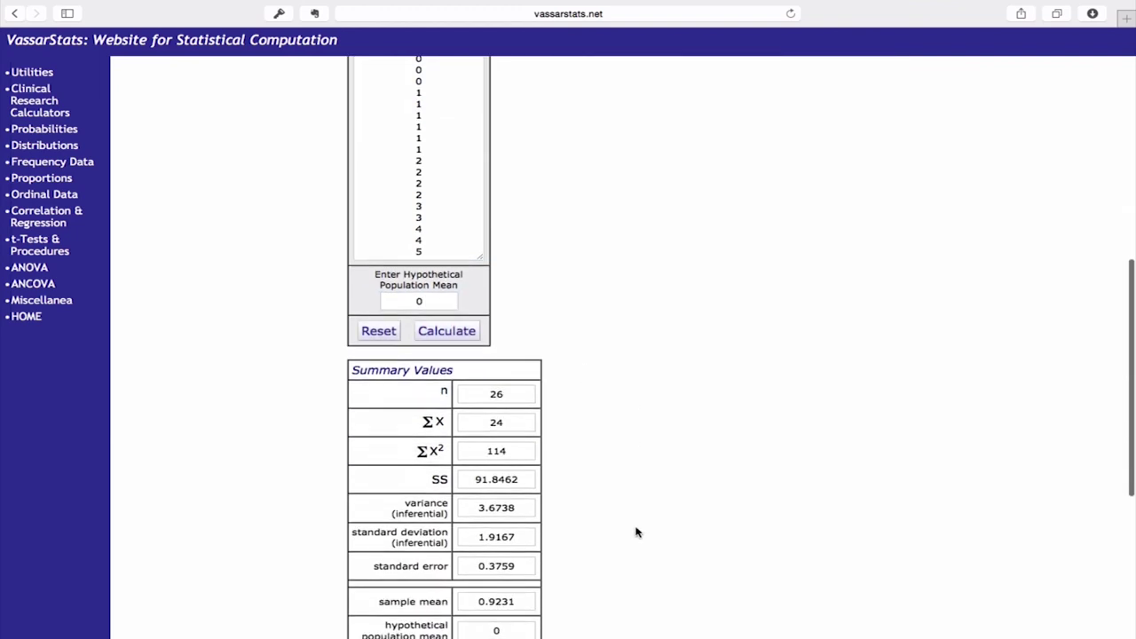
{"action": "scroll", "coordinate": [636, 533], "scroll_direction": "down", "scroll_amount": 3}
{"action": "scroll", "coordinate": [636, 532], "scroll_direction": "down", "scroll_amount": 2}
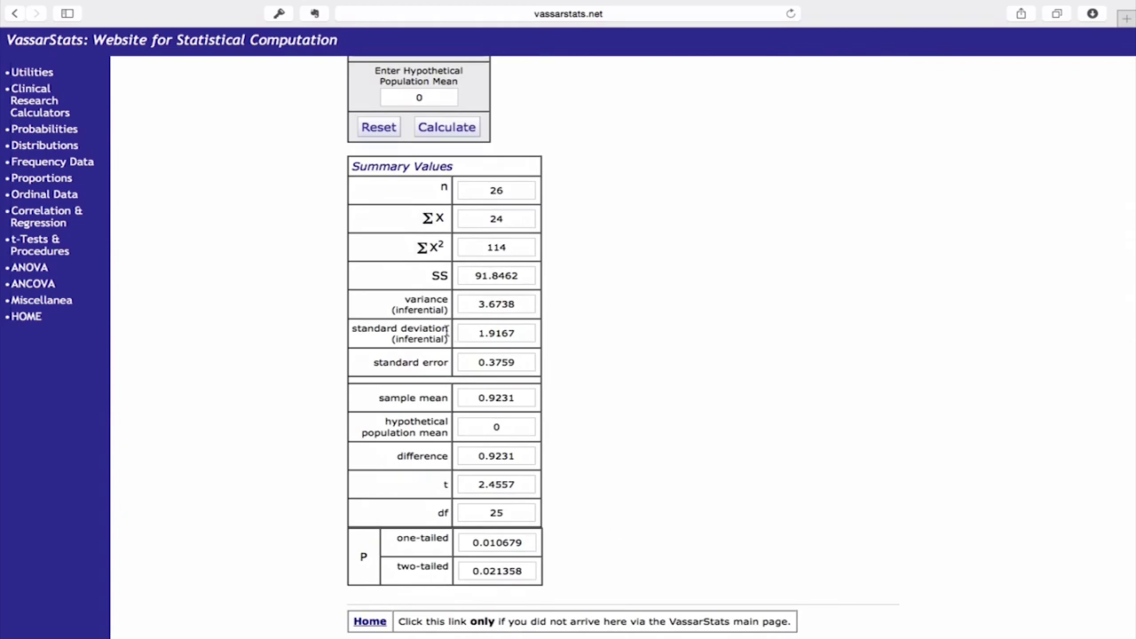